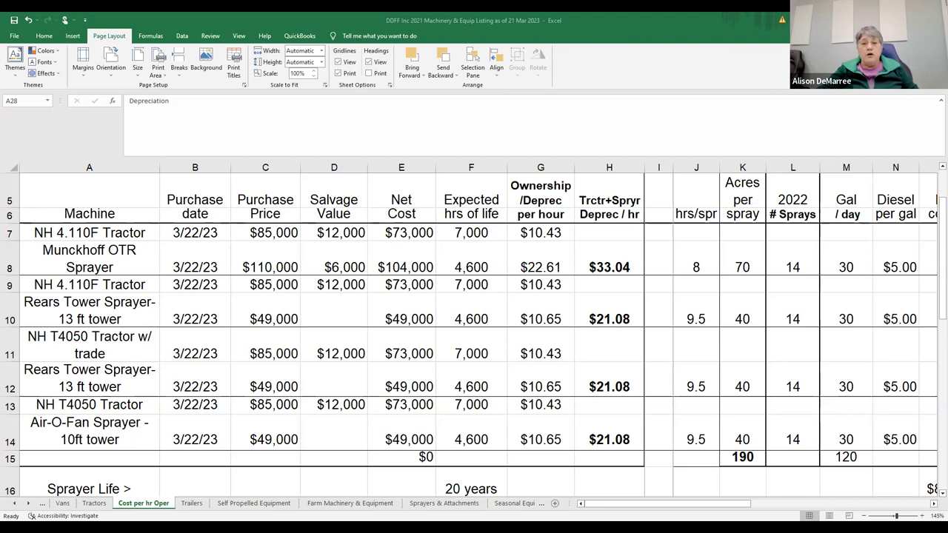
Step: Try 6,000 expected hours of life for the first NH 4.110F Tractor and restore the value to 7,000
{"action": "left_click", "coordinate": [468, 234]}
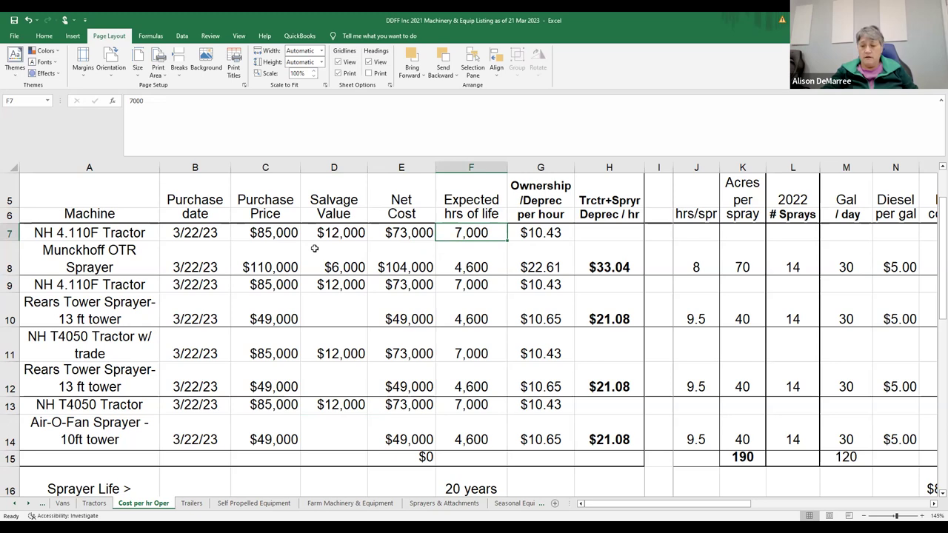
{"action": "type", "text": "6000"}
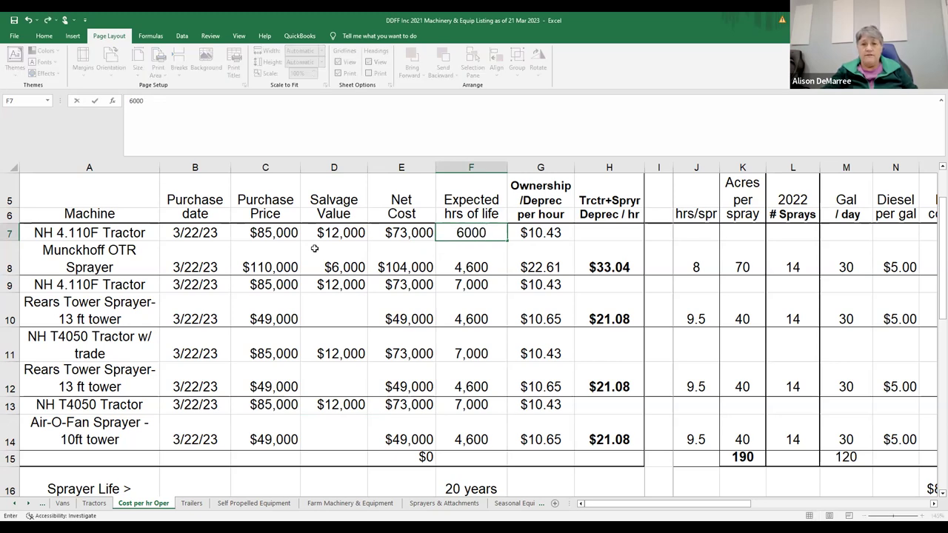
{"action": "key", "text": "Return"}
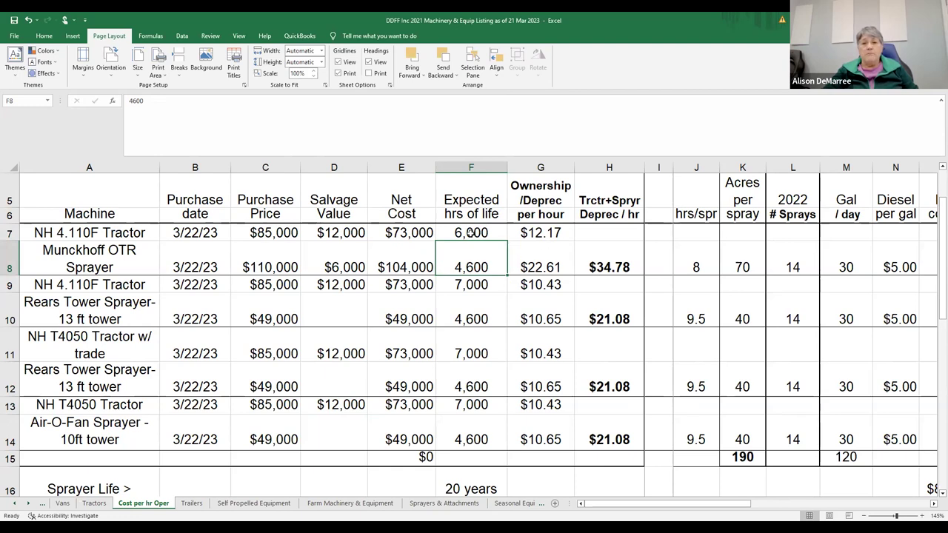
{"action": "left_click", "coordinate": [471, 232]}
{"action": "type", "text": "7000"}
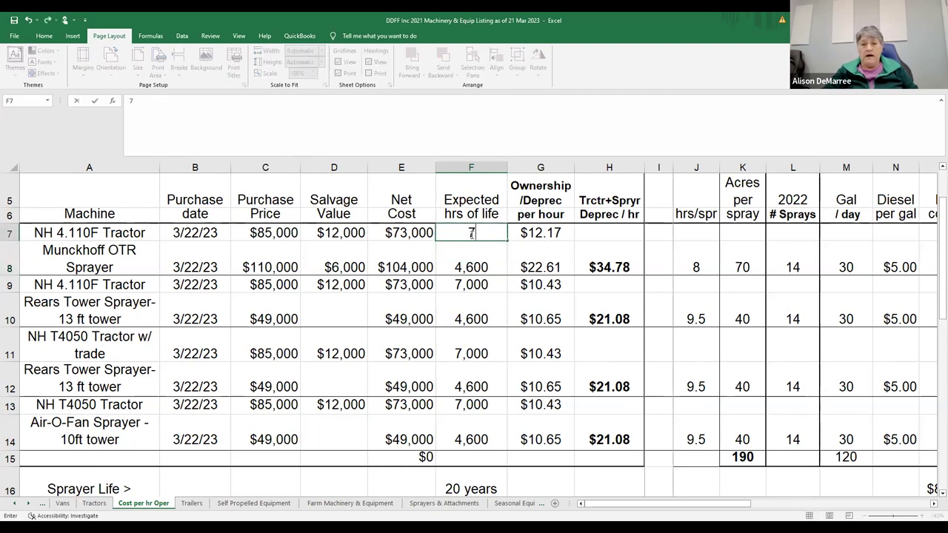
{"action": "key", "text": "Return"}
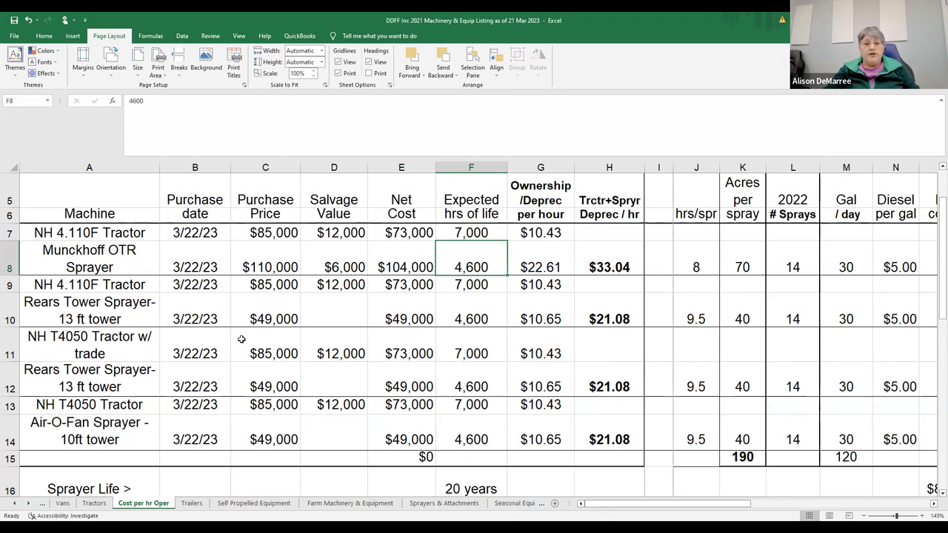
Step: Review the diesel cost, monthly spray labor and indirect cost columns, and return to the machine list
{"action": "left_click", "coordinate": [339, 310]}
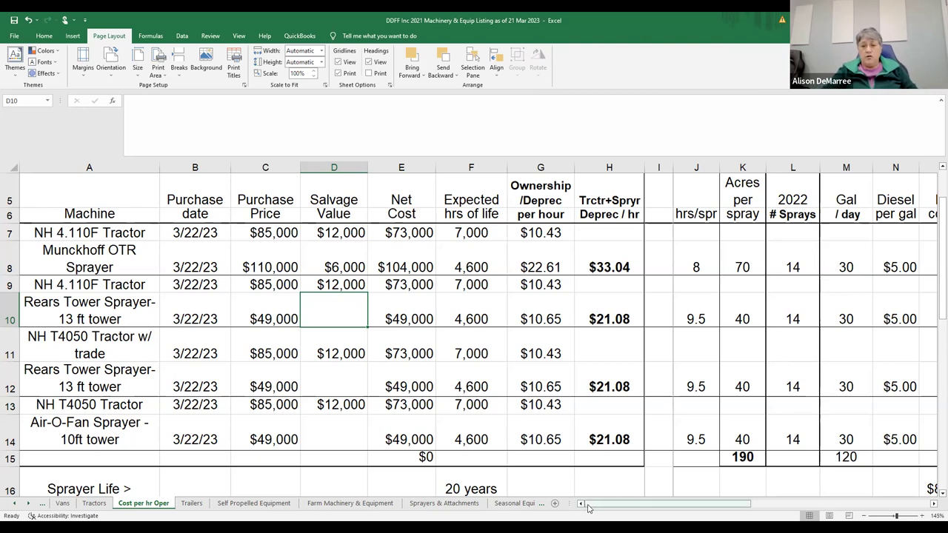
{"action": "left_click_drag", "start_coordinate": [587, 508], "coordinate": [634, 510]}
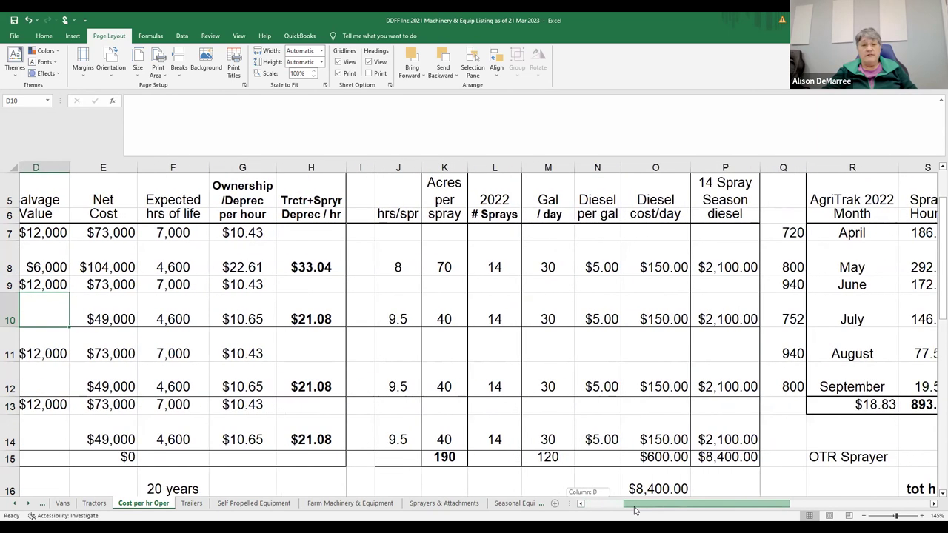
{"action": "left_click_drag", "start_coordinate": [634, 510], "coordinate": [399, 260]}
{"action": "scroll", "coordinate": [399, 261], "scroll_direction": "right", "scroll_amount": 3}
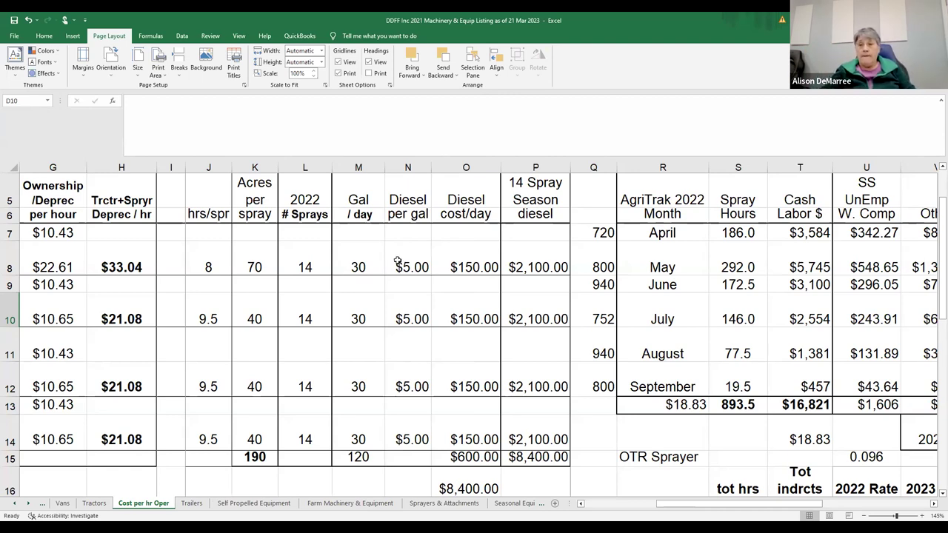
{"action": "left_click_drag", "start_coordinate": [661, 507], "coordinate": [776, 518]}
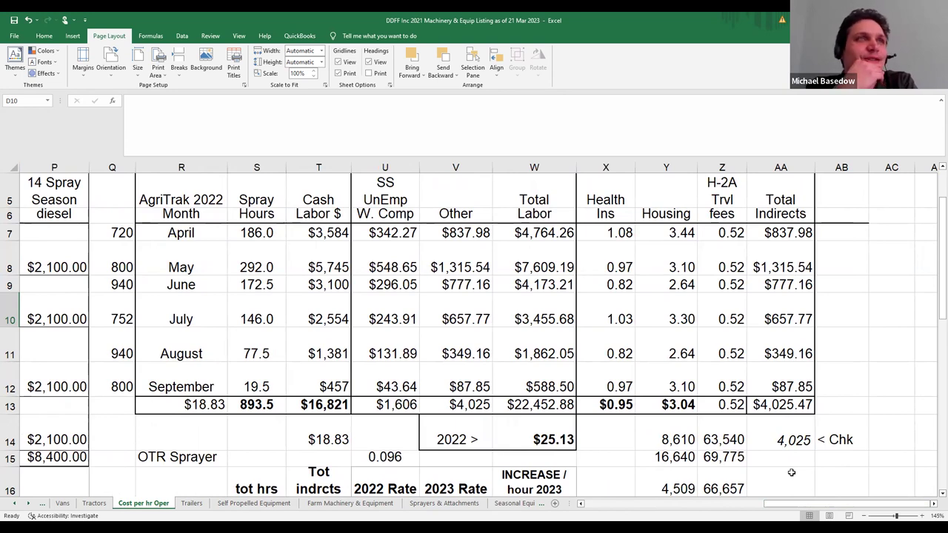
{"action": "left_click_drag", "start_coordinate": [780, 508], "coordinate": [594, 515]}
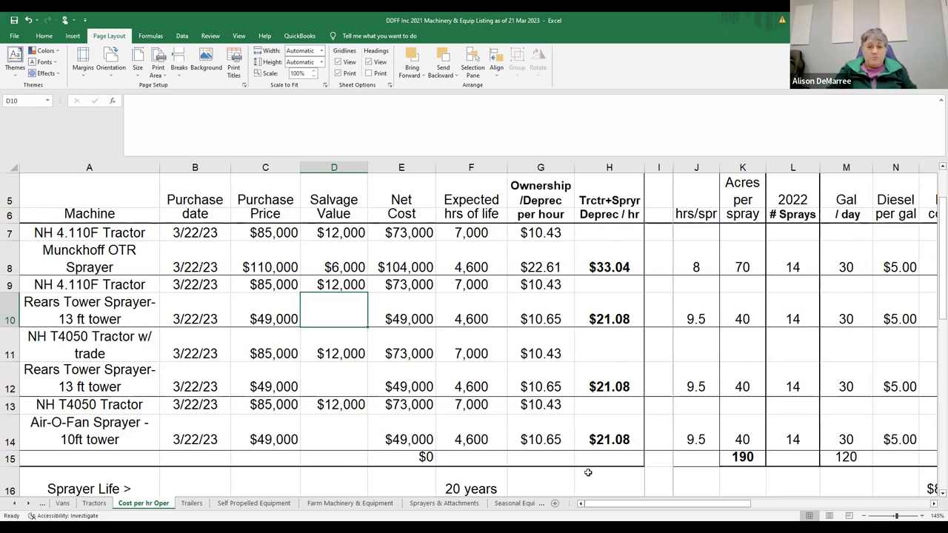
{"action": "left_click", "coordinate": [14, 35]}
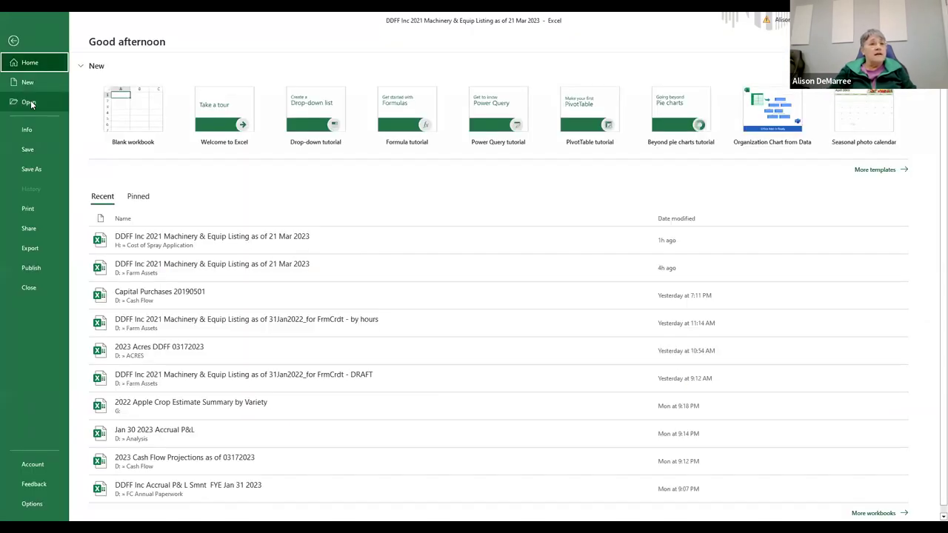
{"action": "left_click", "coordinate": [30, 103]}
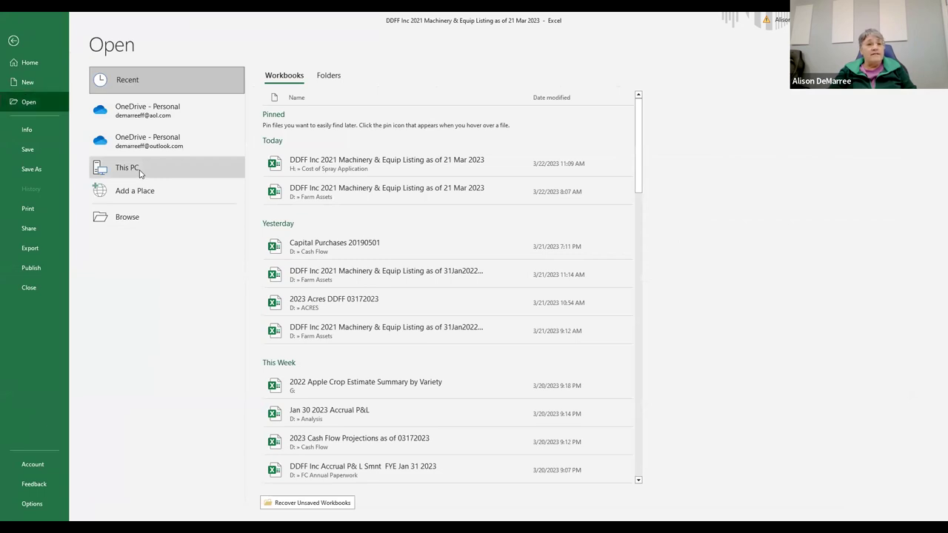
{"action": "left_click", "coordinate": [140, 172]}
{"action": "left_click", "coordinate": [140, 172]}
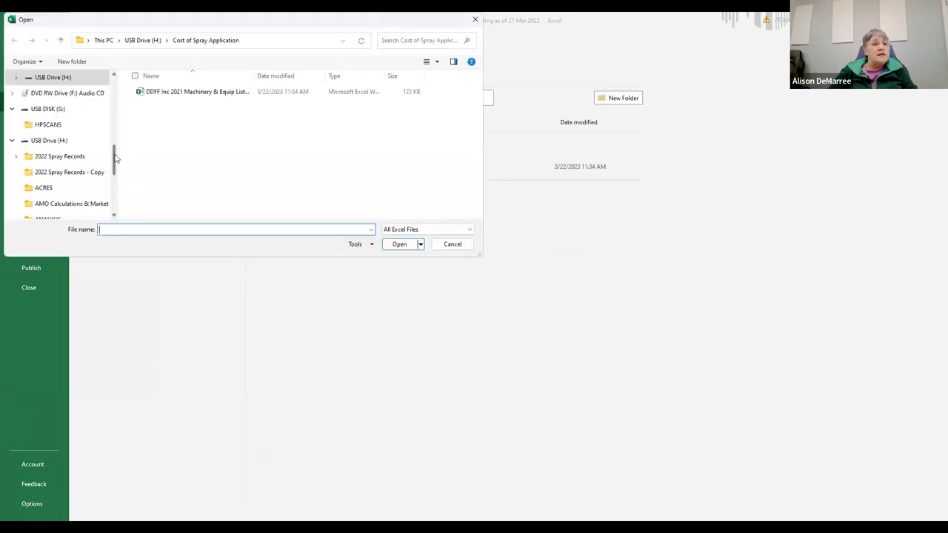
{"action": "left_click_drag", "start_coordinate": [114, 159], "coordinate": [114, 131]}
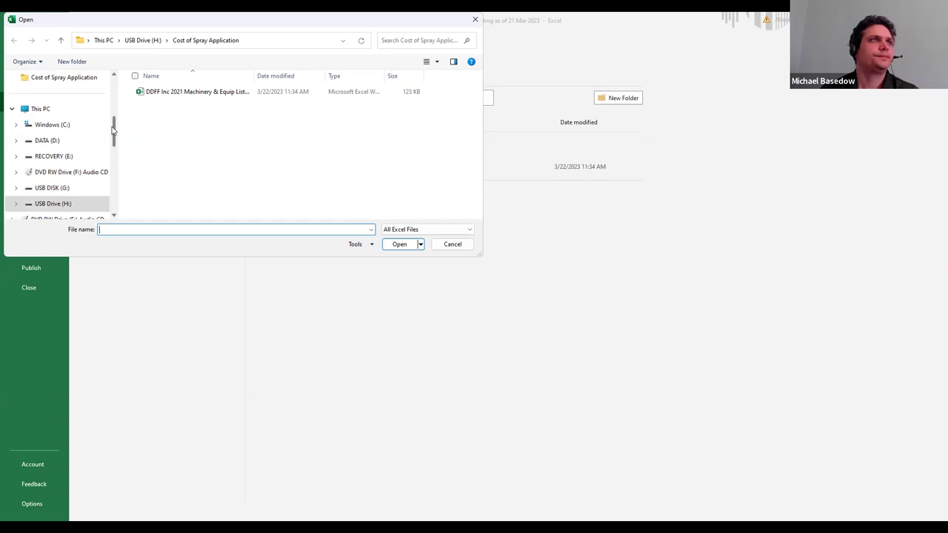
{"action": "left_click", "coordinate": [70, 141]}
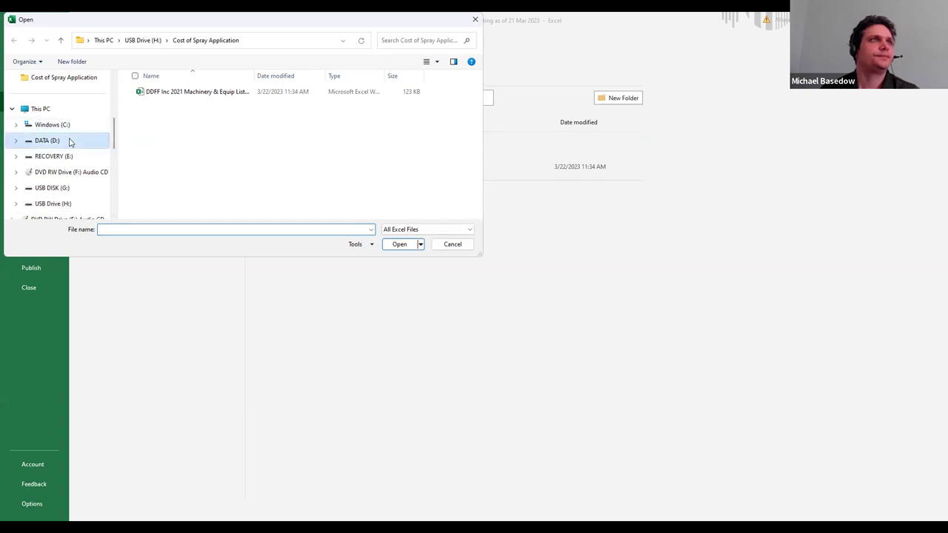
{"action": "left_click", "coordinate": [397, 248]}
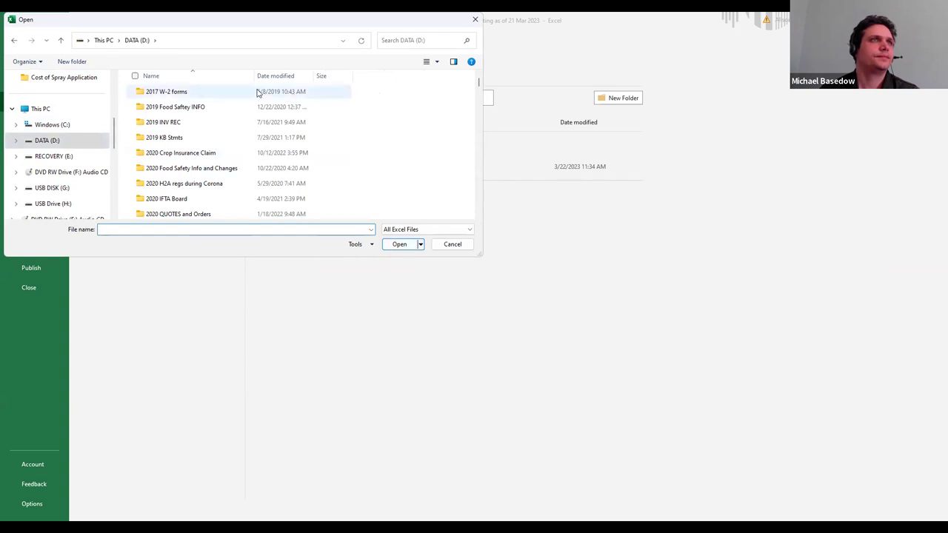
{"action": "left_click_drag", "start_coordinate": [477, 85], "coordinate": [477, 108]}
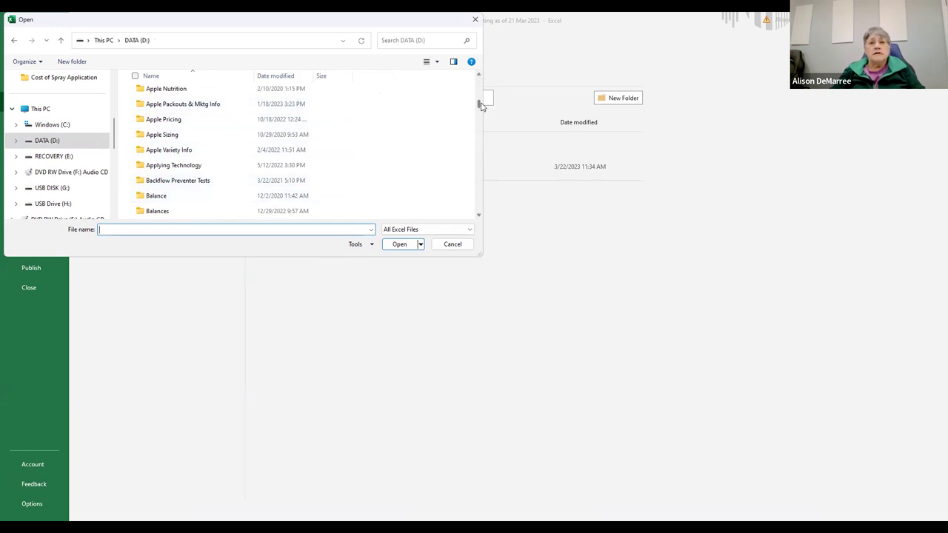
{"action": "left_click_drag", "start_coordinate": [478, 104], "coordinate": [479, 140]}
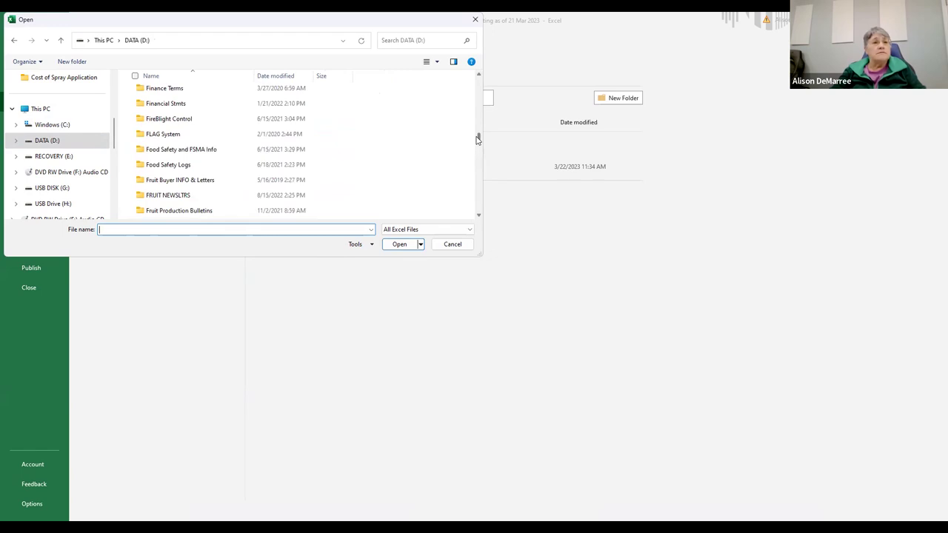
{"action": "key", "text": "Escape"}
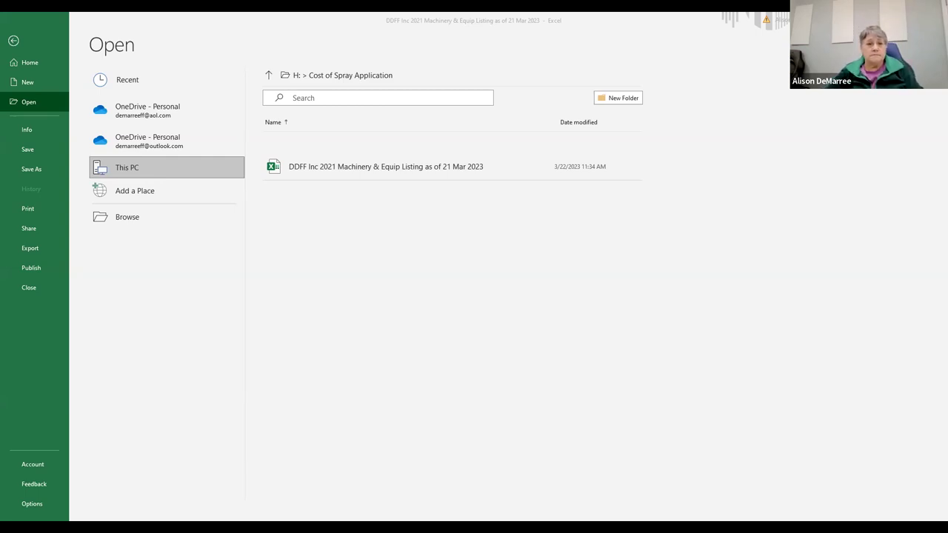
{"action": "left_click", "coordinate": [360, 169]}
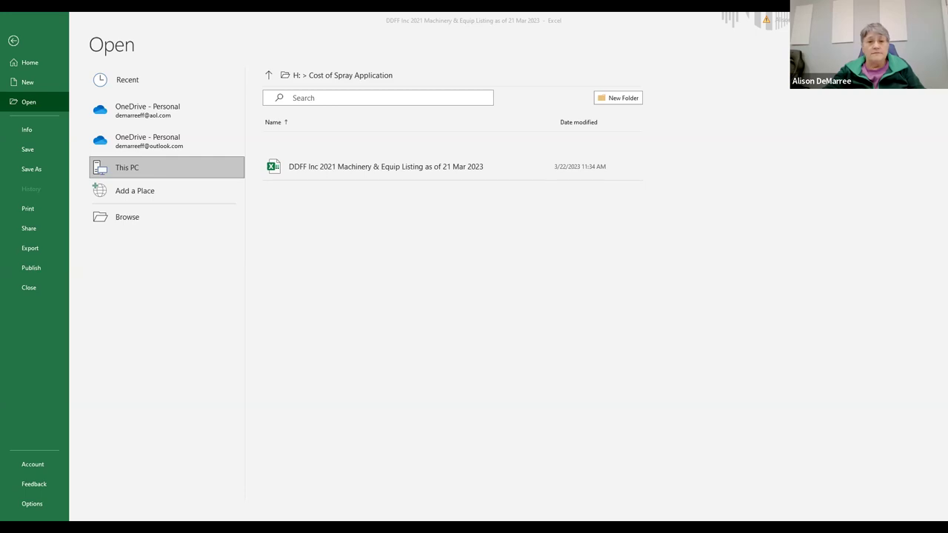
Step: Switch to the DDFF Inc Accrual P&L Smnt workbook and put a thick outside border around E39:K39 in the 515 Spray Chemicals row
{"action": "key", "text": "alt+Tab"}
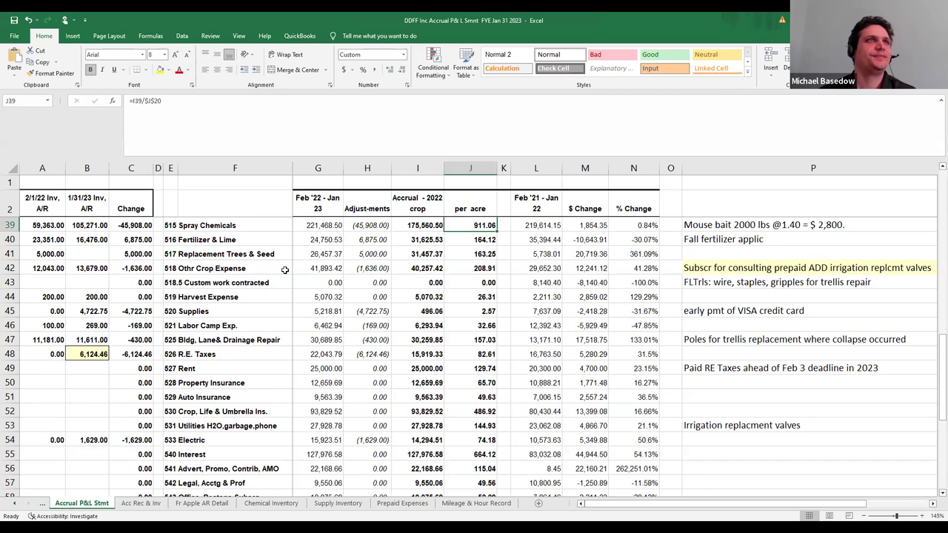
{"action": "left_click", "coordinate": [176, 225]}
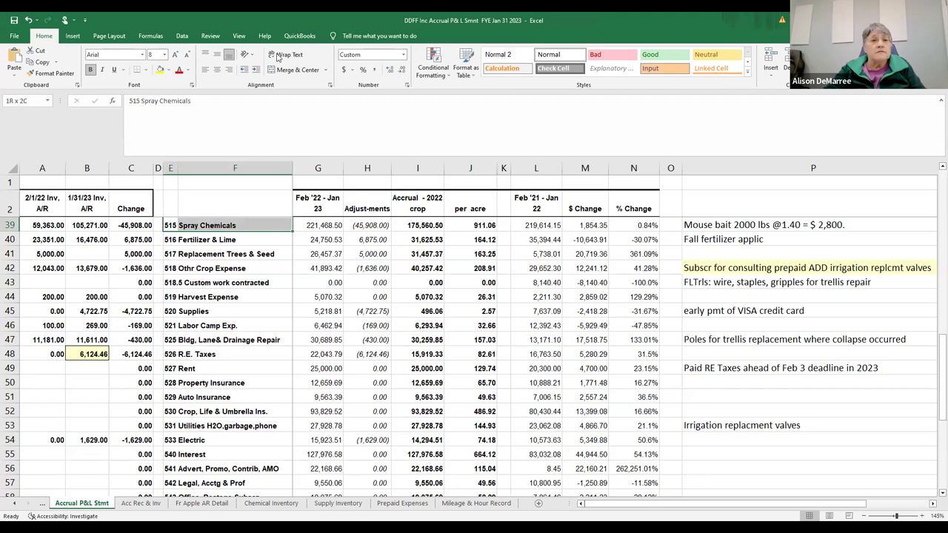
{"action": "key", "text": "ctrl+shift+Right"}
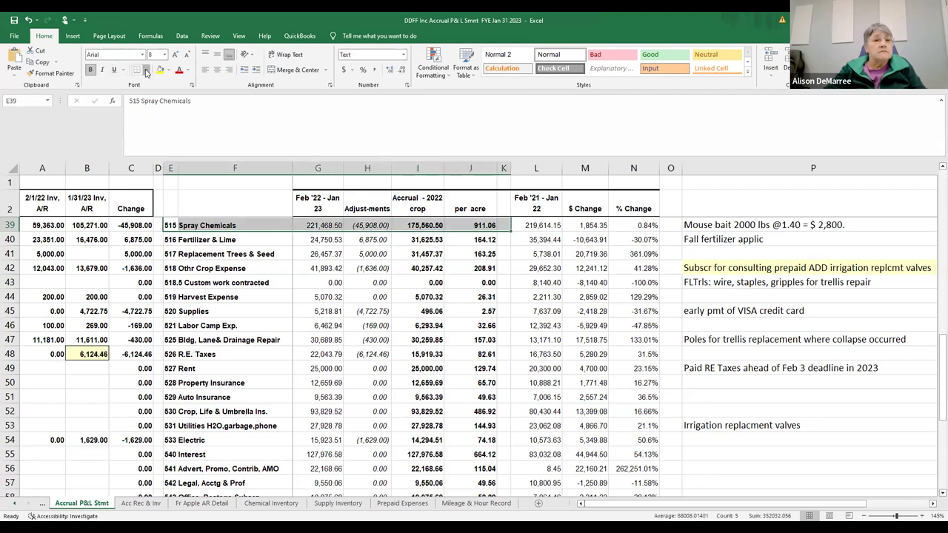
{"action": "left_click", "coordinate": [146, 70]}
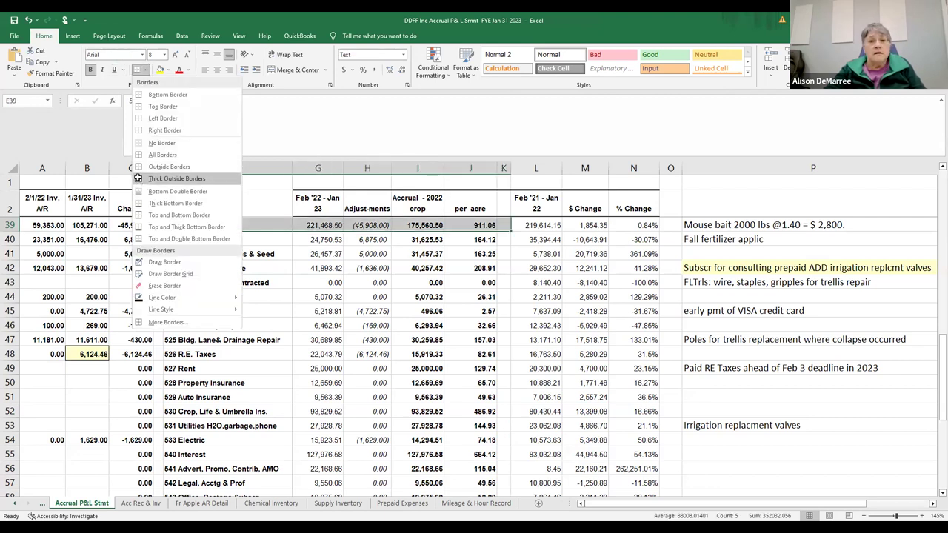
{"action": "left_click", "coordinate": [137, 178]}
{"action": "left_click", "coordinate": [246, 205]}
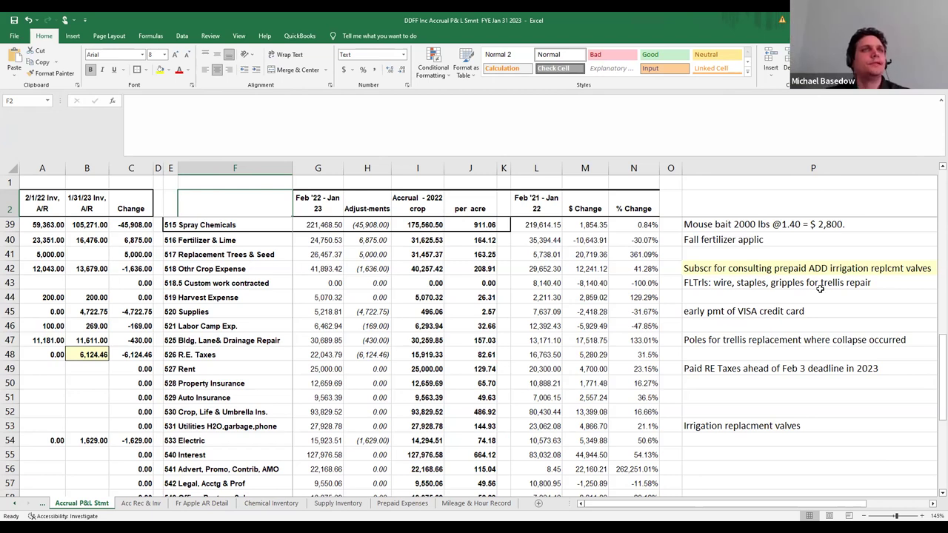
Step: Review the expense lines of the accrual P&L statement down to the per-acre Total Expense in J71
{"action": "scroll", "coordinate": [932, 311], "scroll_direction": "up", "scroll_amount": 6}
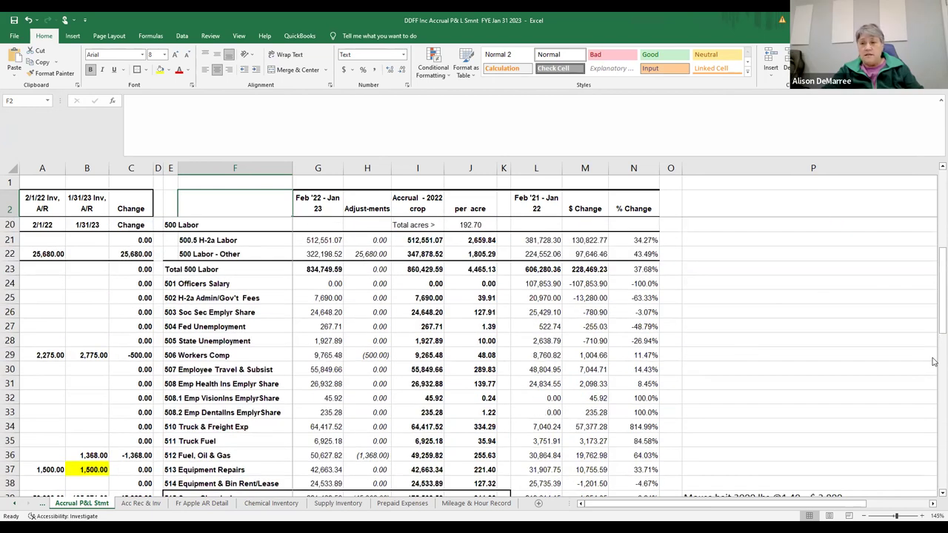
{"action": "scroll", "coordinate": [932, 312], "scroll_direction": "down", "scroll_amount": 11}
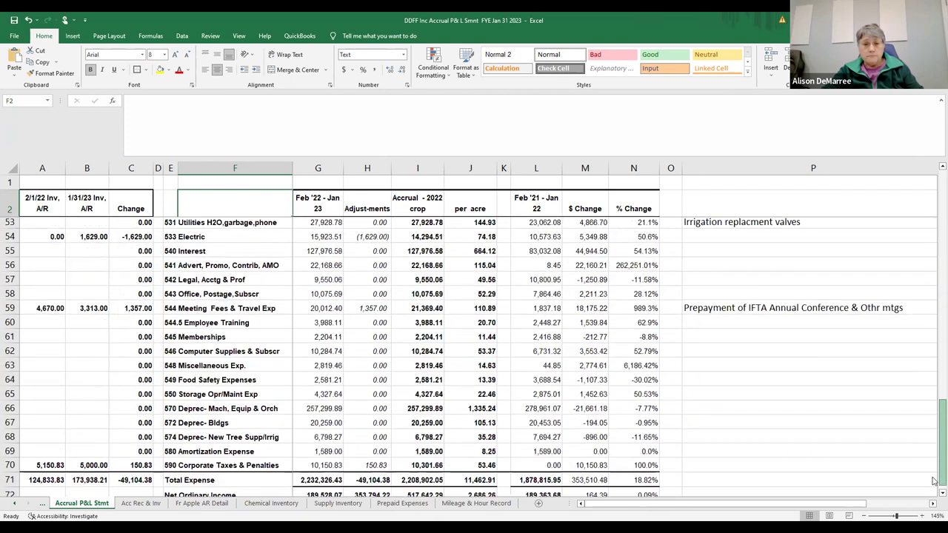
{"action": "left_click", "coordinate": [477, 469]}
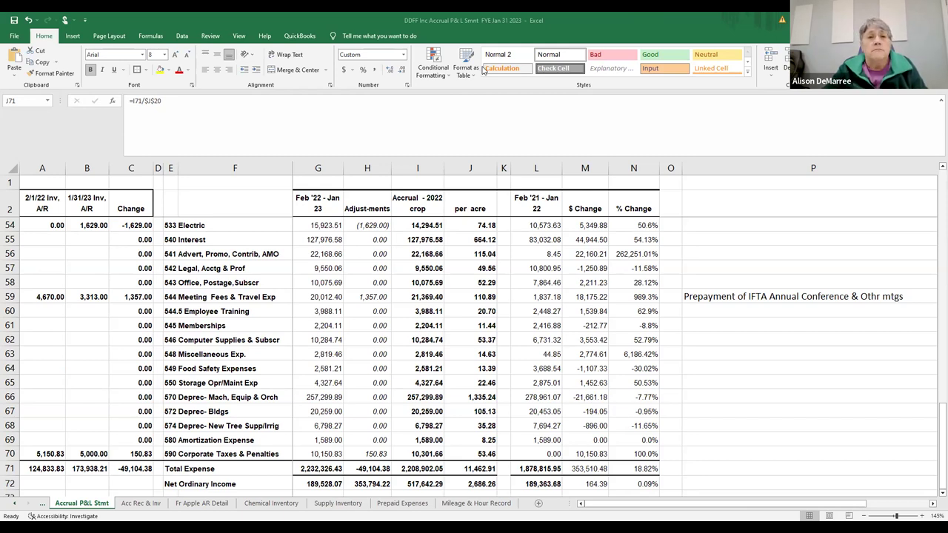
Step: Switch back to the DDFF Inc 2021 Machinery & Equip Listing workbook at its Cost per hr Oper sheet
{"action": "key", "text": "alt+Tab"}
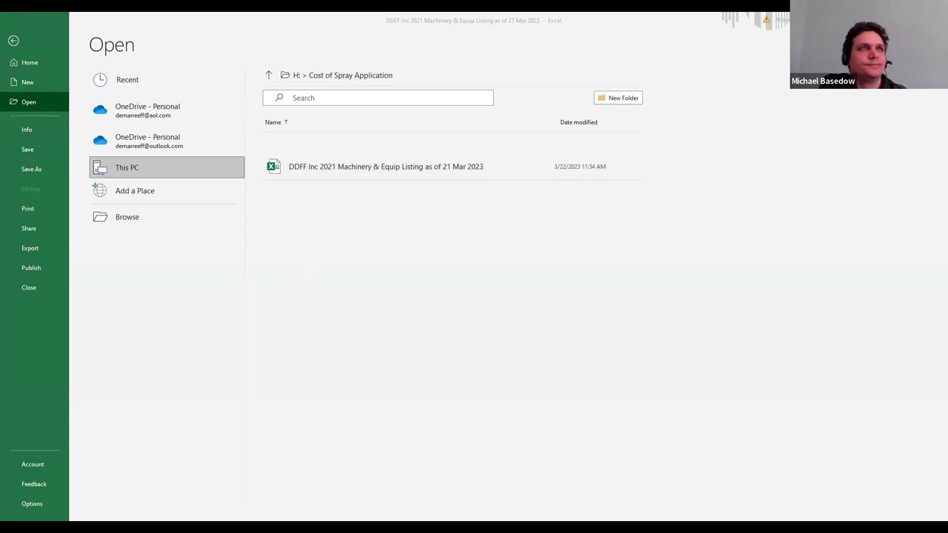
{"action": "key", "text": "alt+Tab"}
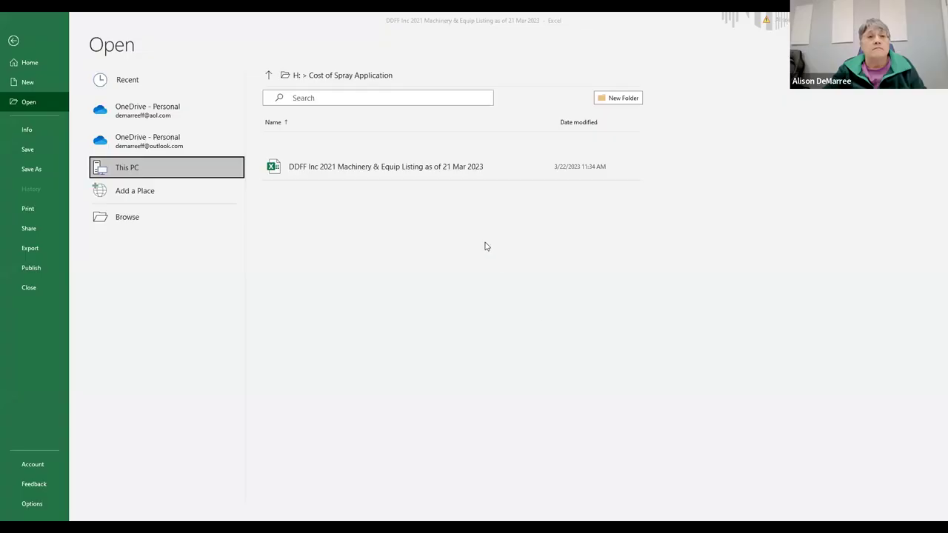
{"action": "left_click", "coordinate": [422, 168]}
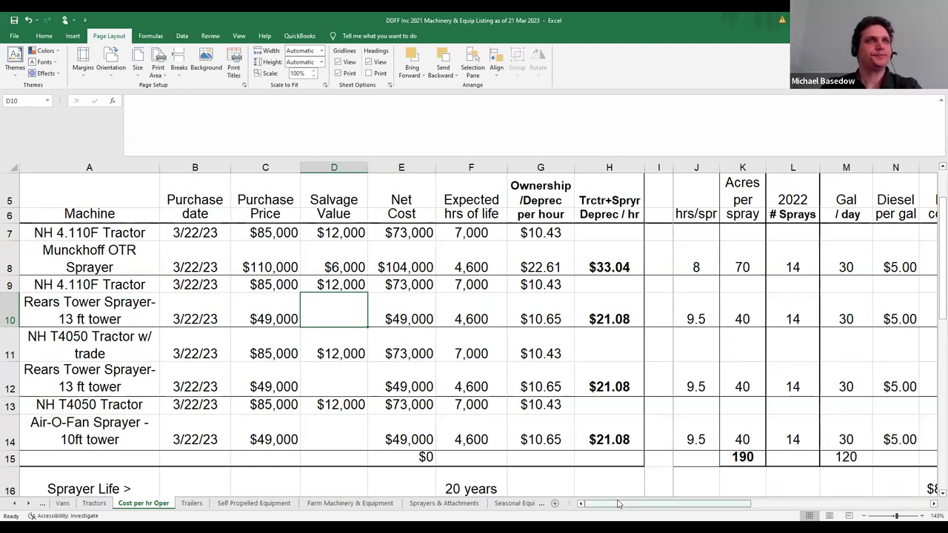
Step: Examine the AgriTrak 2022 spray labor and indirect costs table and the 2022 and 2023 pay rates below it
{"action": "left_click_drag", "start_coordinate": [619, 504], "coordinate": [797, 502]}
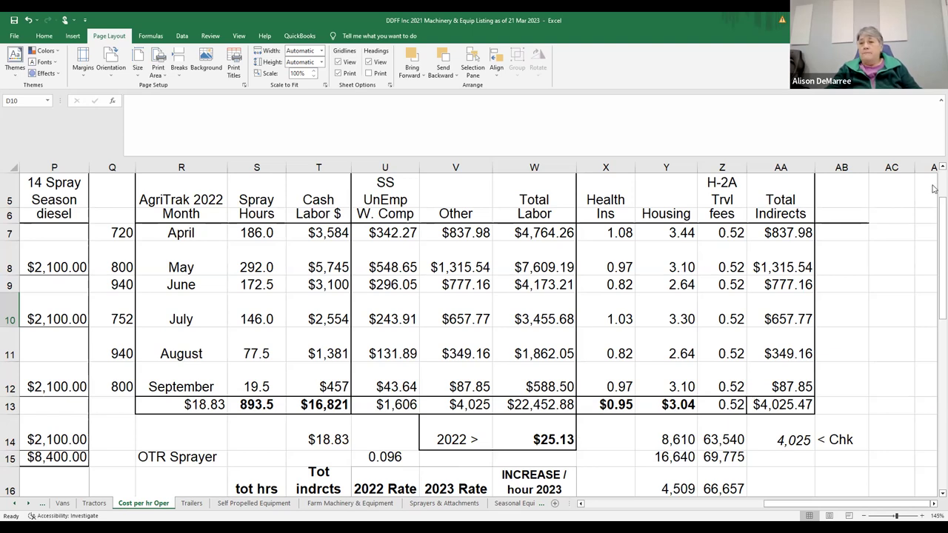
{"action": "left_click_drag", "start_coordinate": [933, 188], "coordinate": [934, 320]}
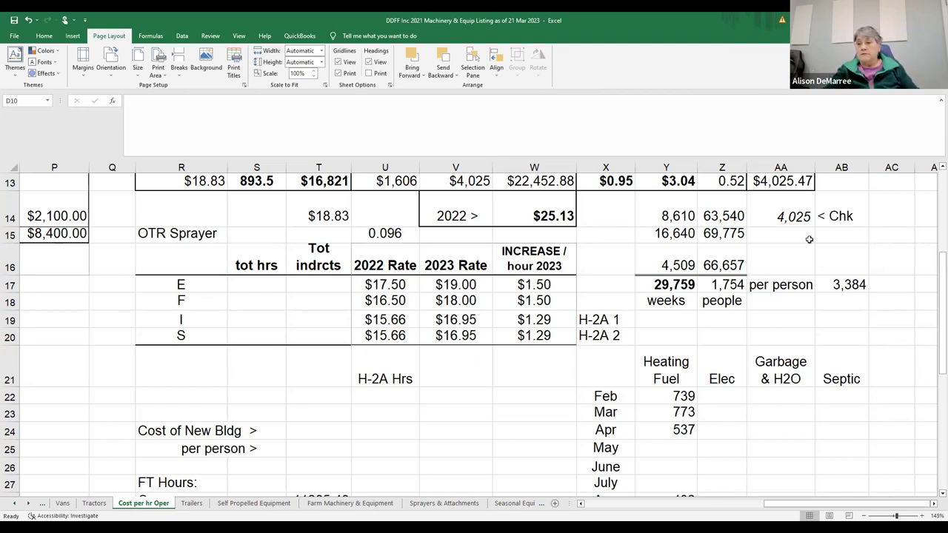
{"action": "left_click_drag", "start_coordinate": [935, 280], "coordinate": [933, 219]}
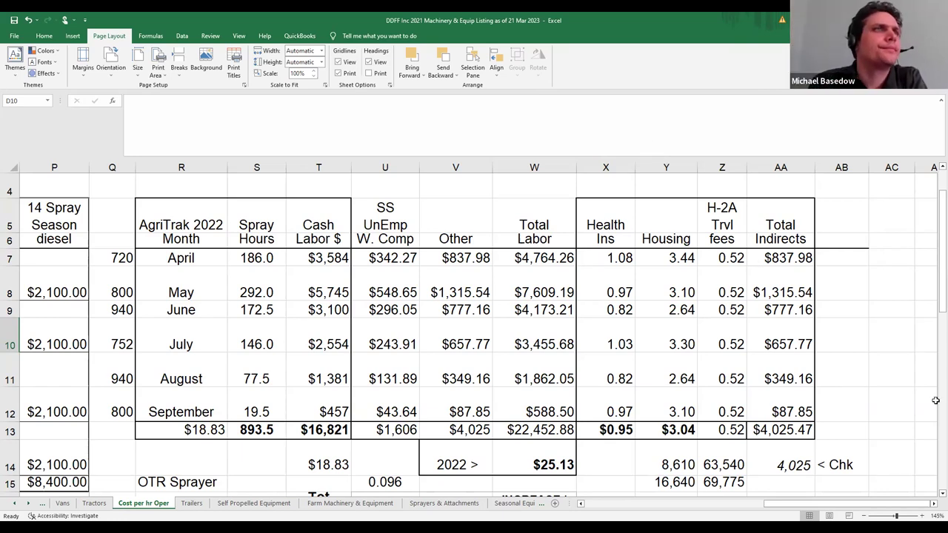
Step: Examine the per-spray, per-acre and per-hour cost summaries for the Munckhof OTR and the 3 Tower Sprayers
{"action": "left_click_drag", "start_coordinate": [791, 505], "coordinate": [681, 516]}
{"action": "scroll", "coordinate": [680, 516], "scroll_direction": "left", "scroll_amount": 5}
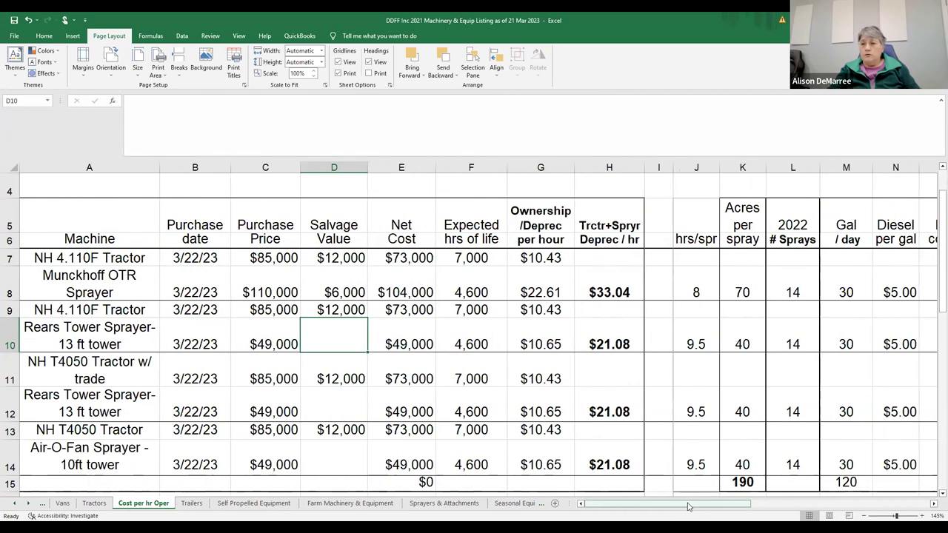
{"action": "left_click_drag", "start_coordinate": [935, 284], "coordinate": [934, 345]}
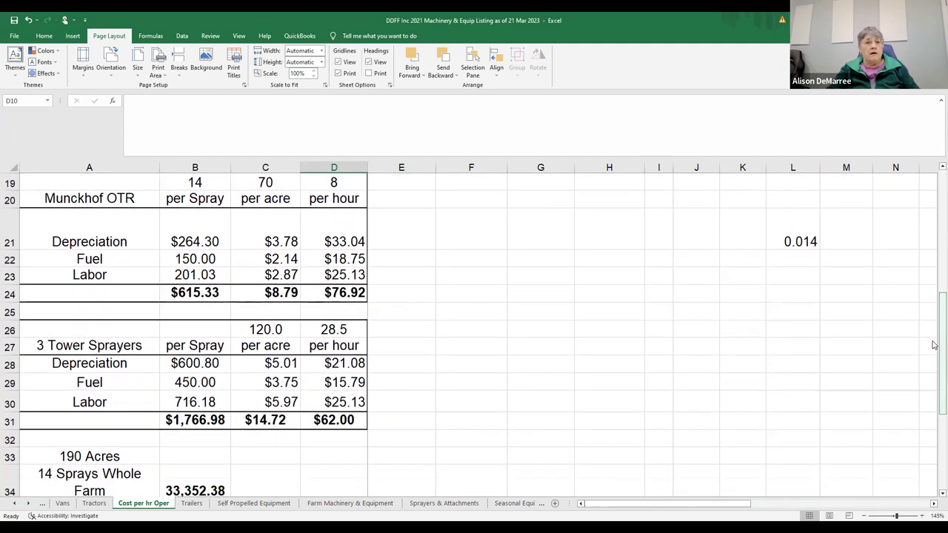